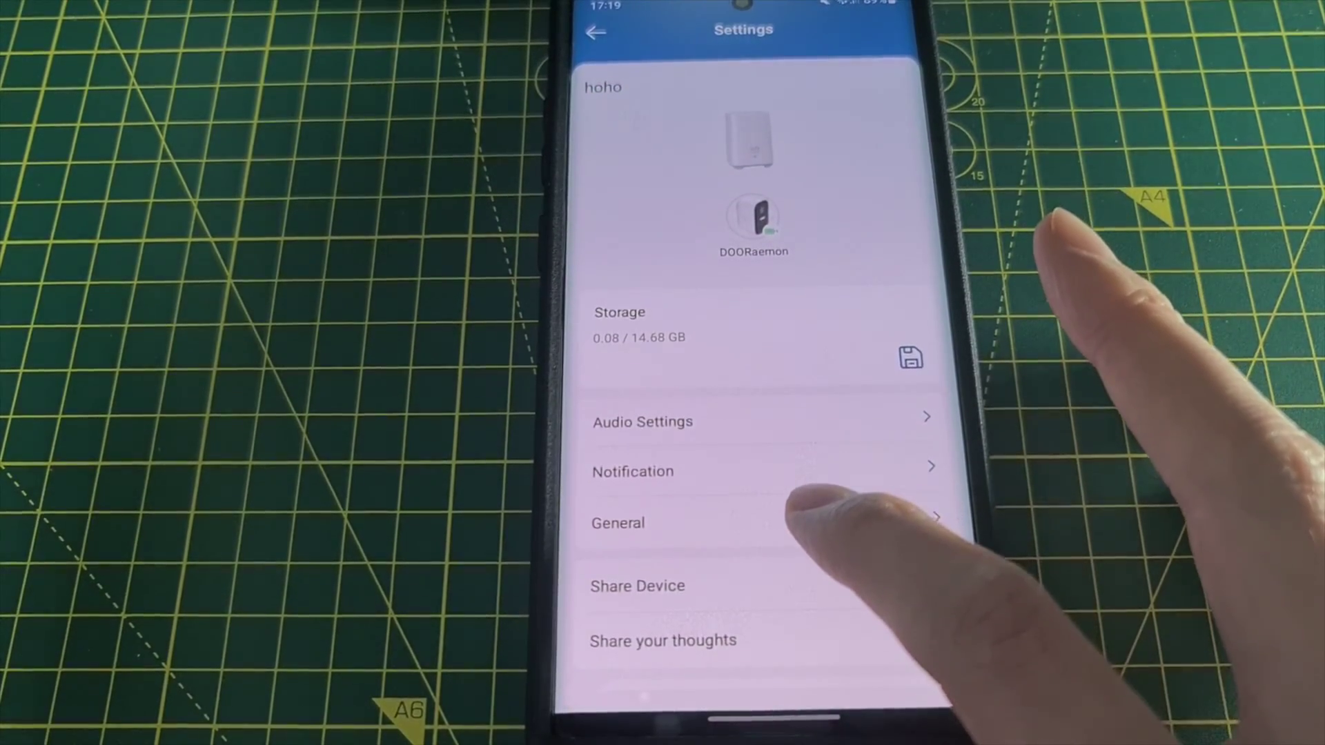
scroll(818, 507, "down", 1)
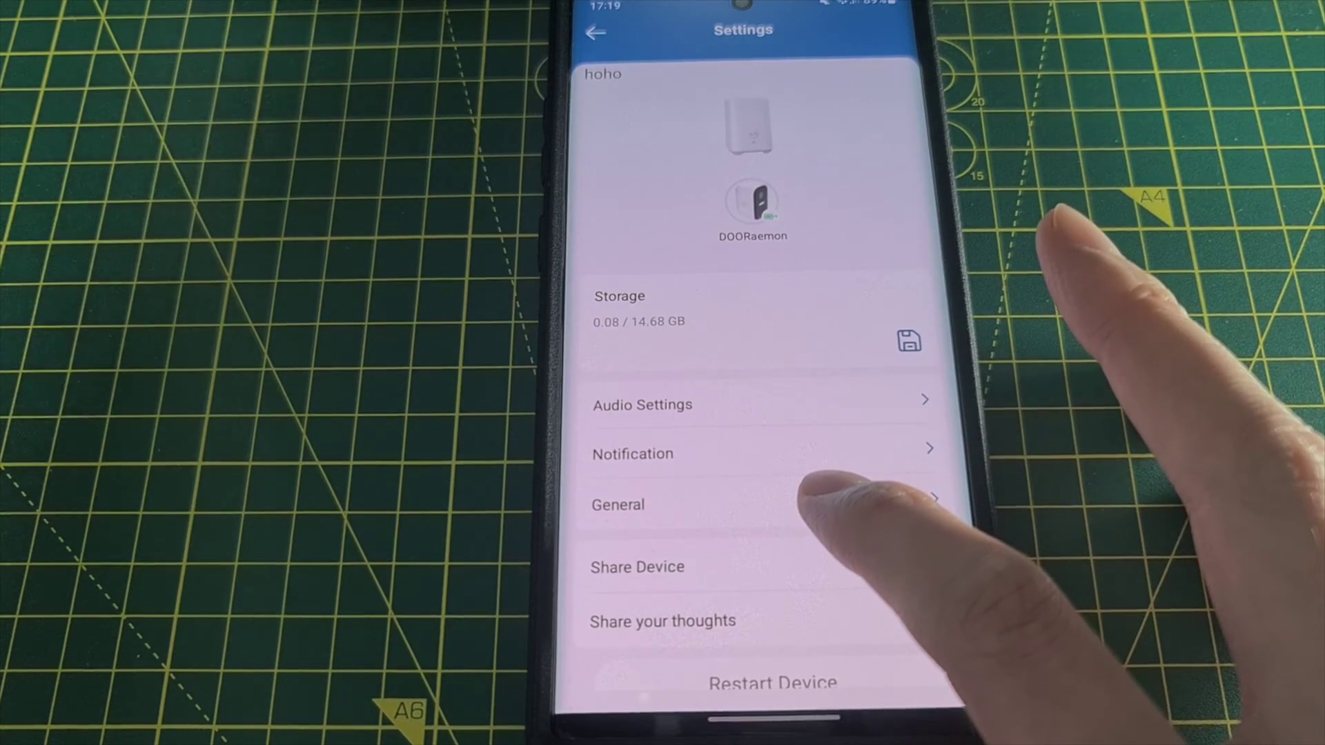
scroll(817, 507, "up", 1)
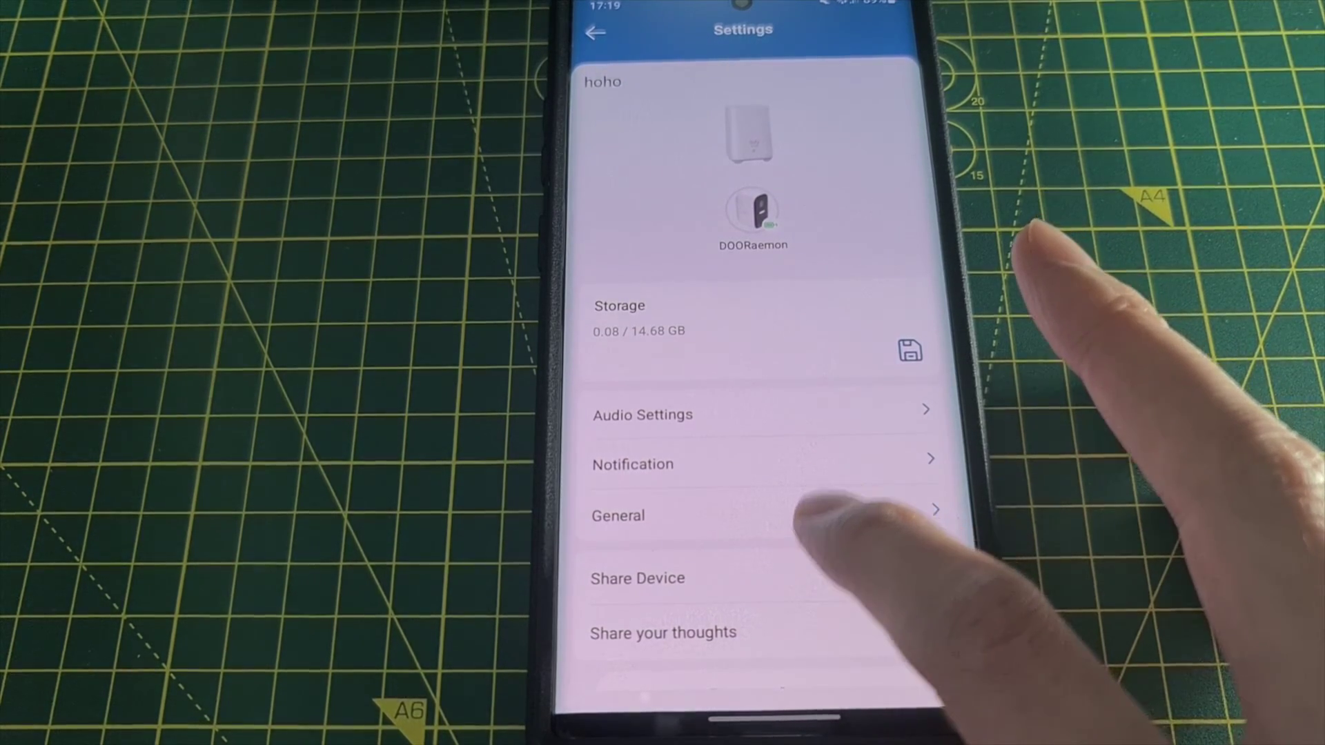
scroll(807, 513, "down", 1)
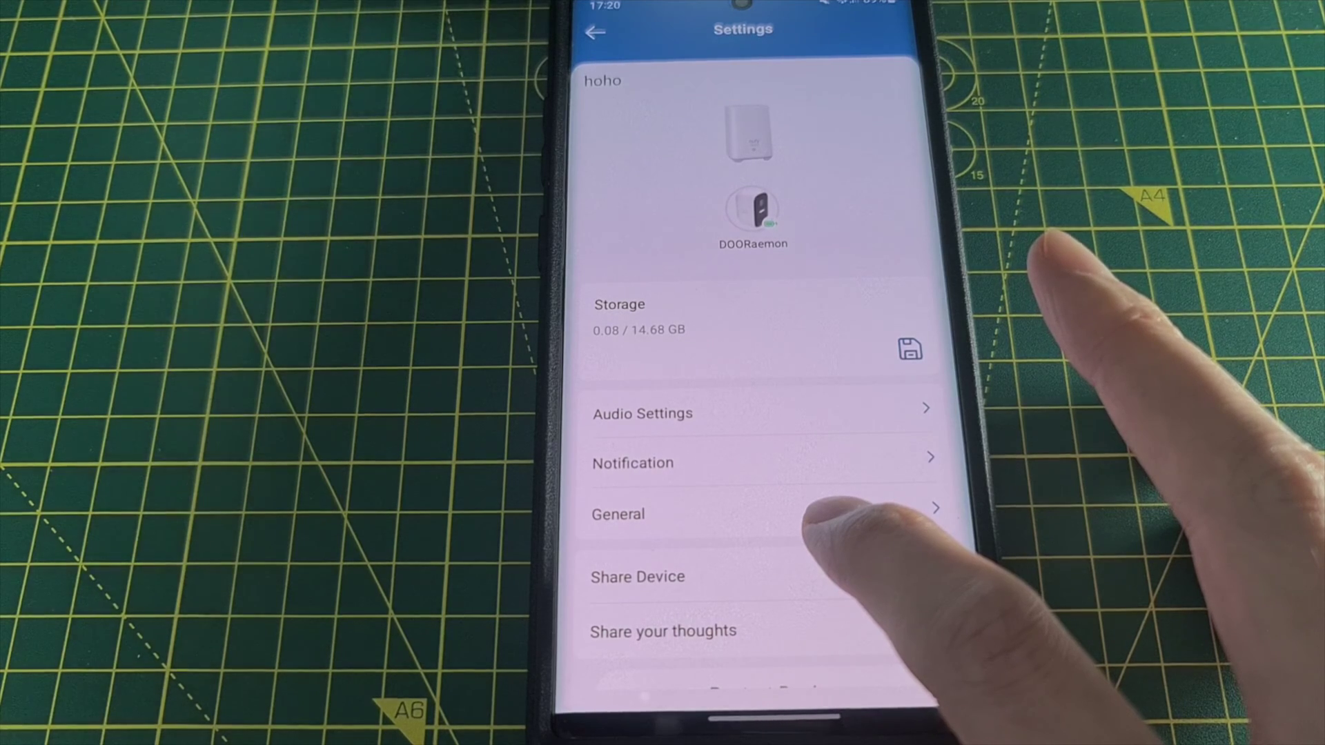
scroll(813, 512, "down", 1)
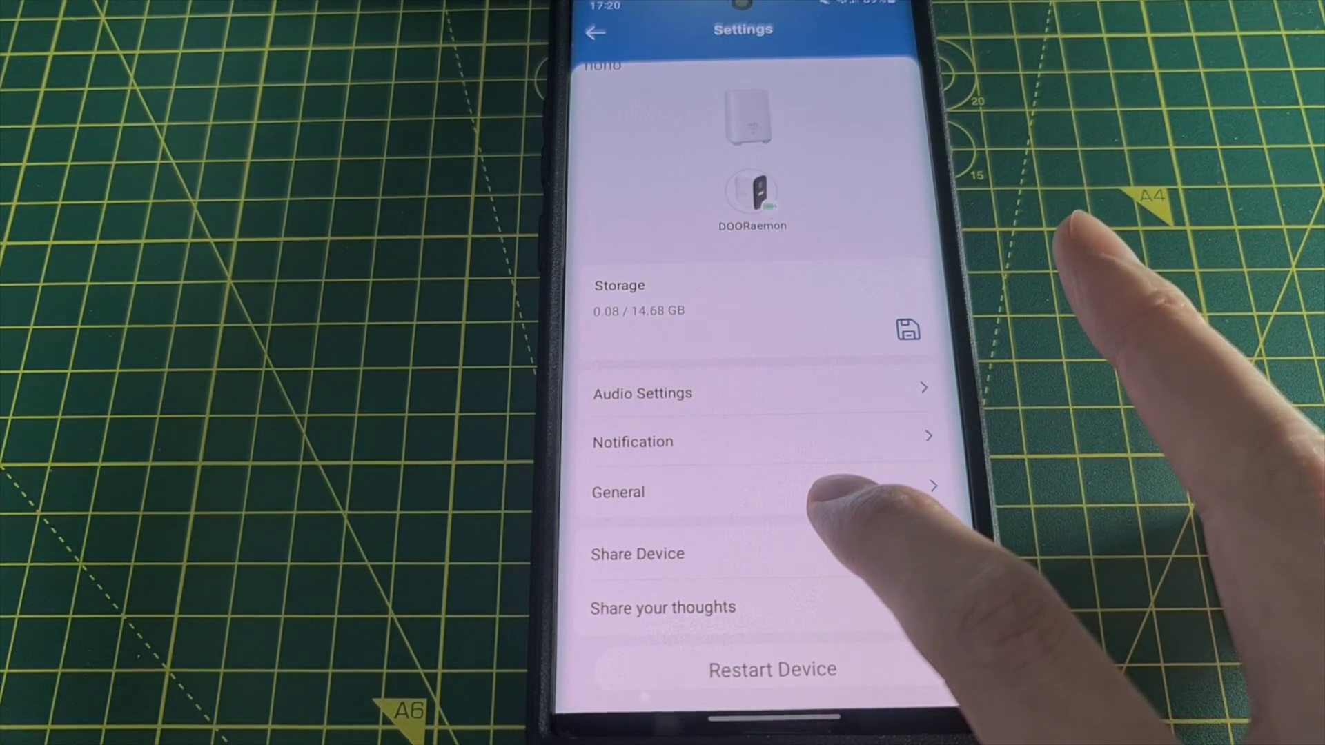
scroll(818, 495, "up", 1)
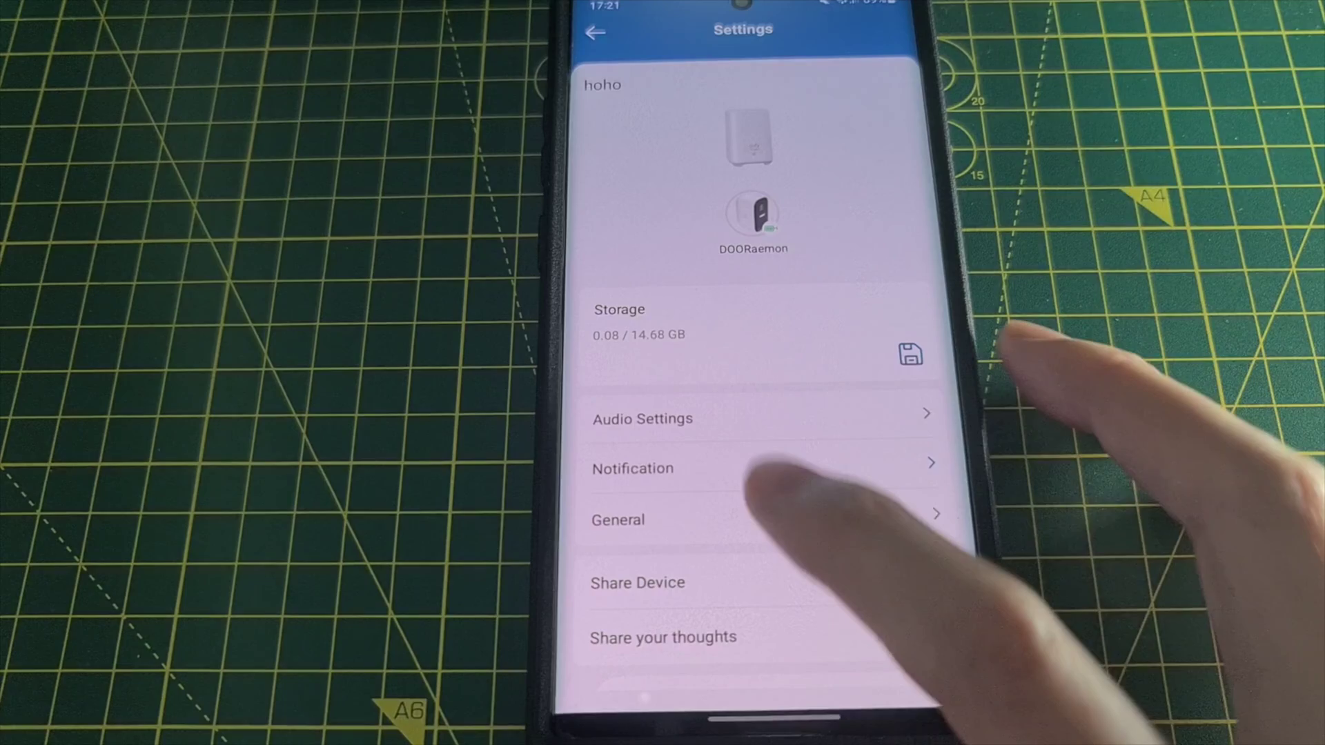
- View the Wi-Fi network list under General > Connection > Wi-Fi Setup, then return to General
left_click(802, 507)
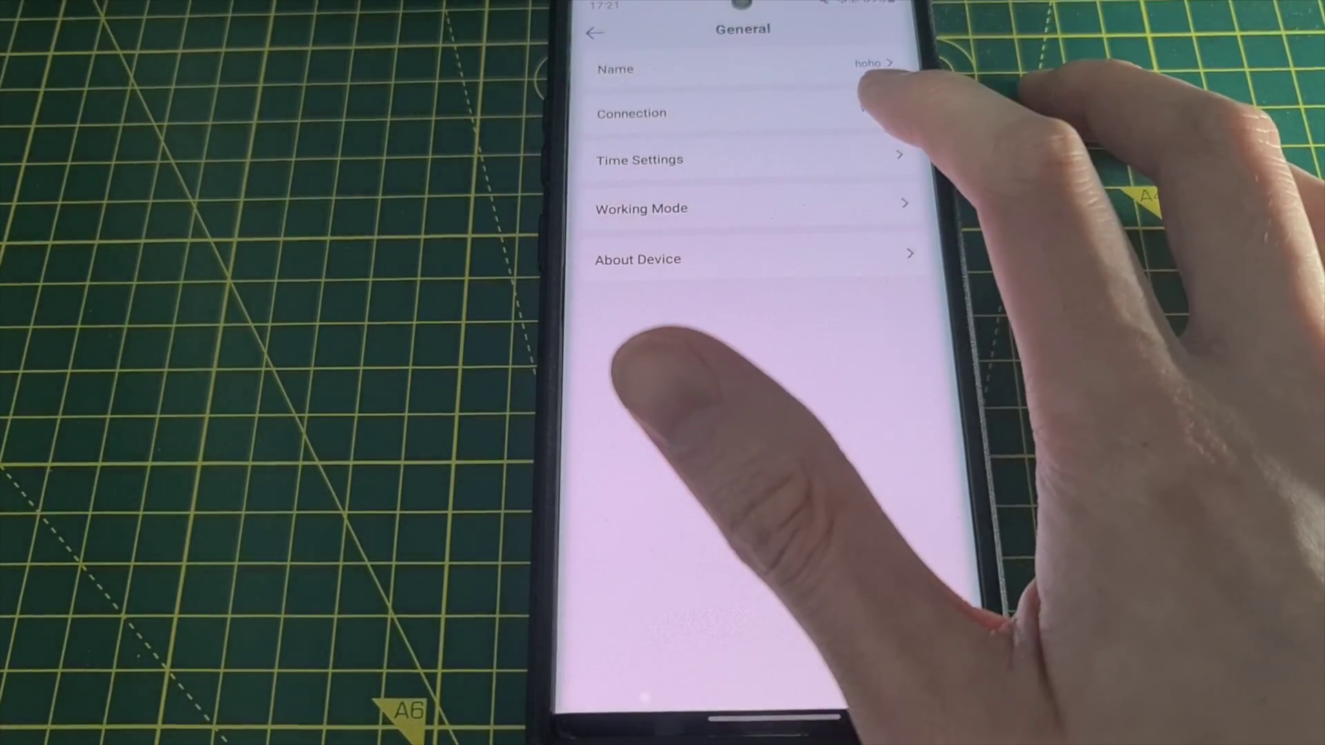
left_click(870, 112)
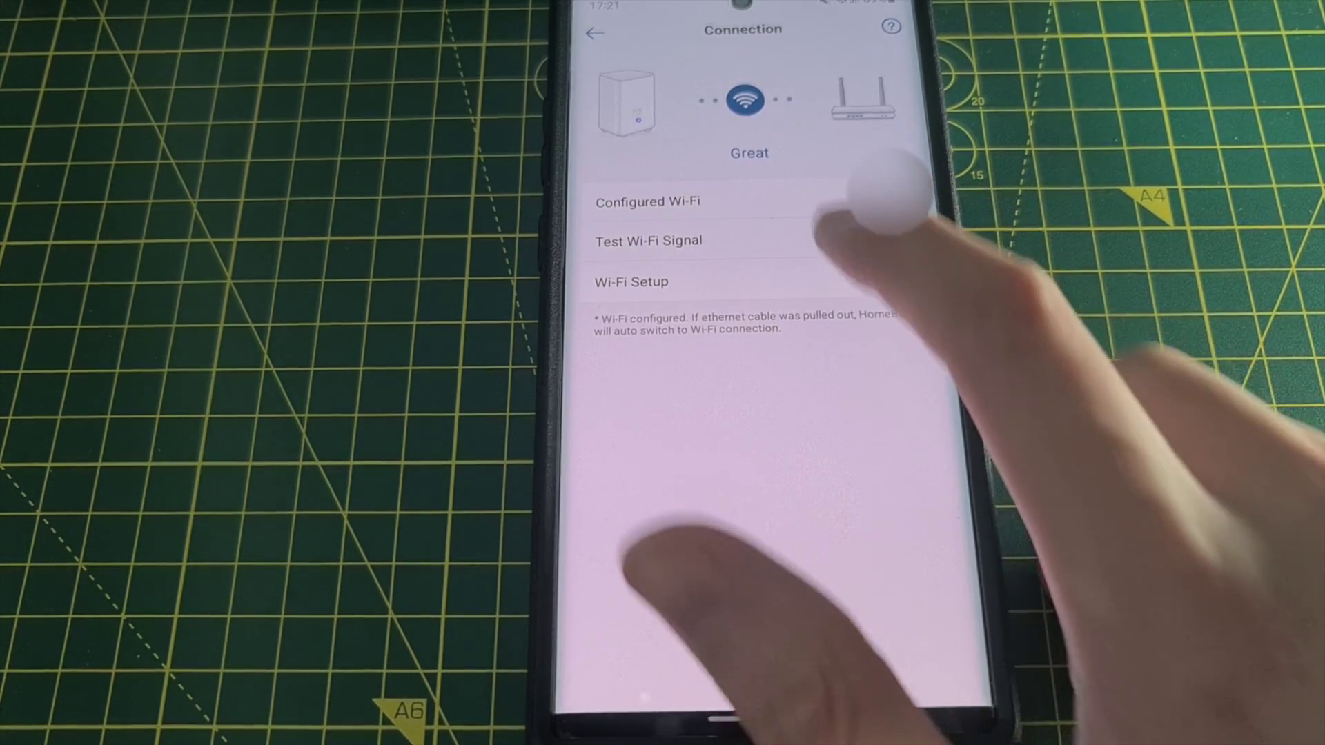
left_click(881, 282)
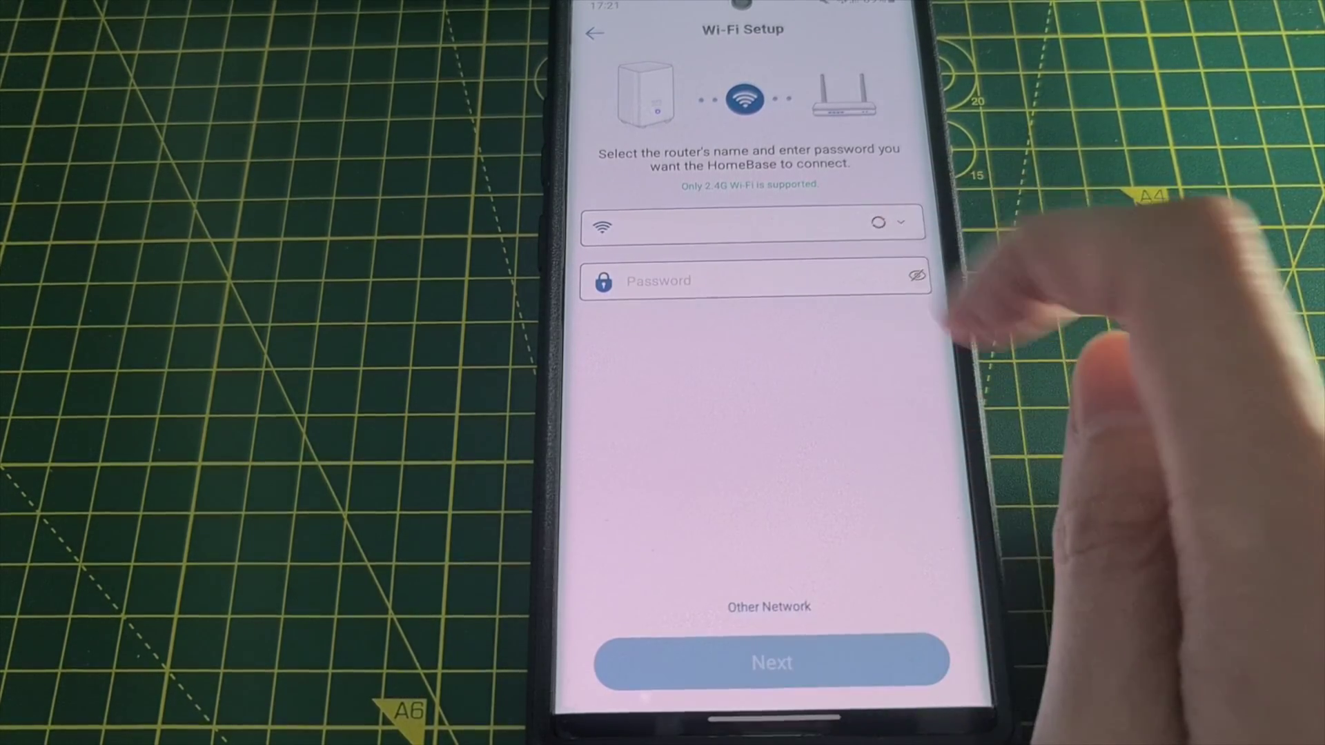
left_click(895, 223)
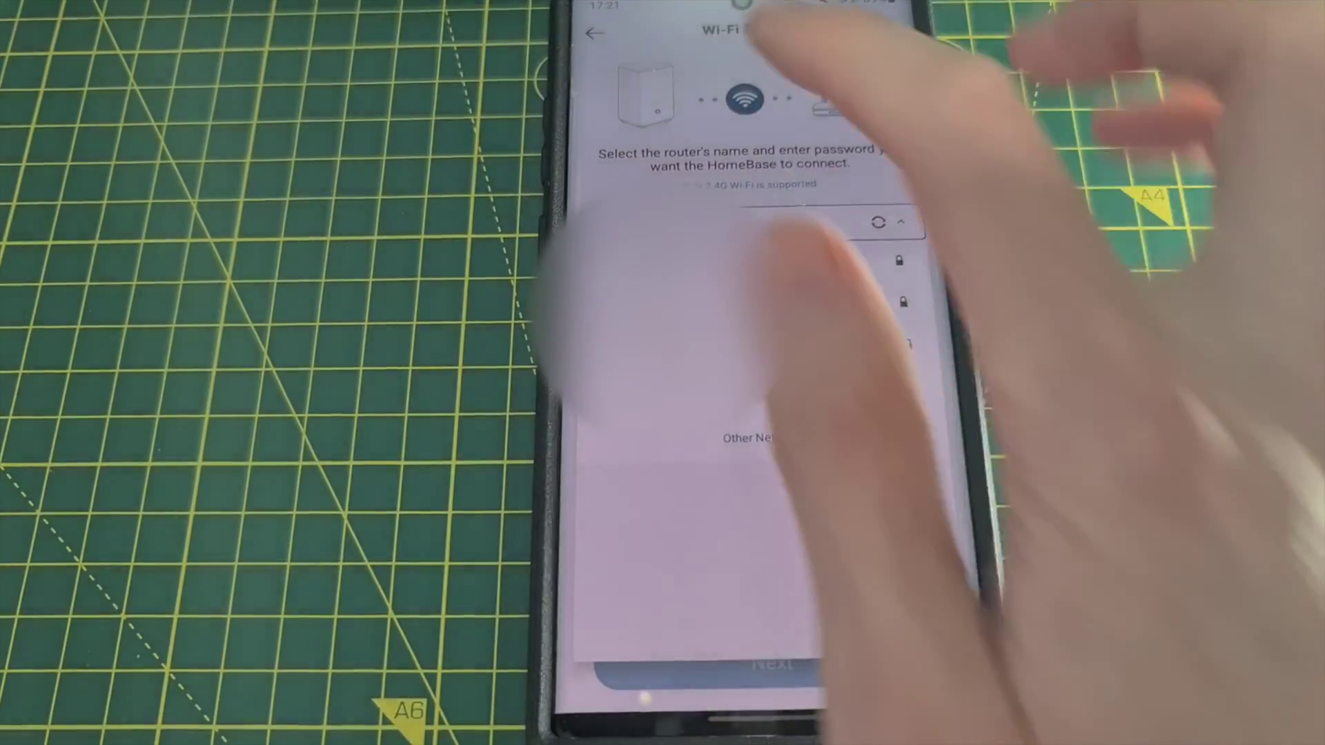
left_click(766, 300)
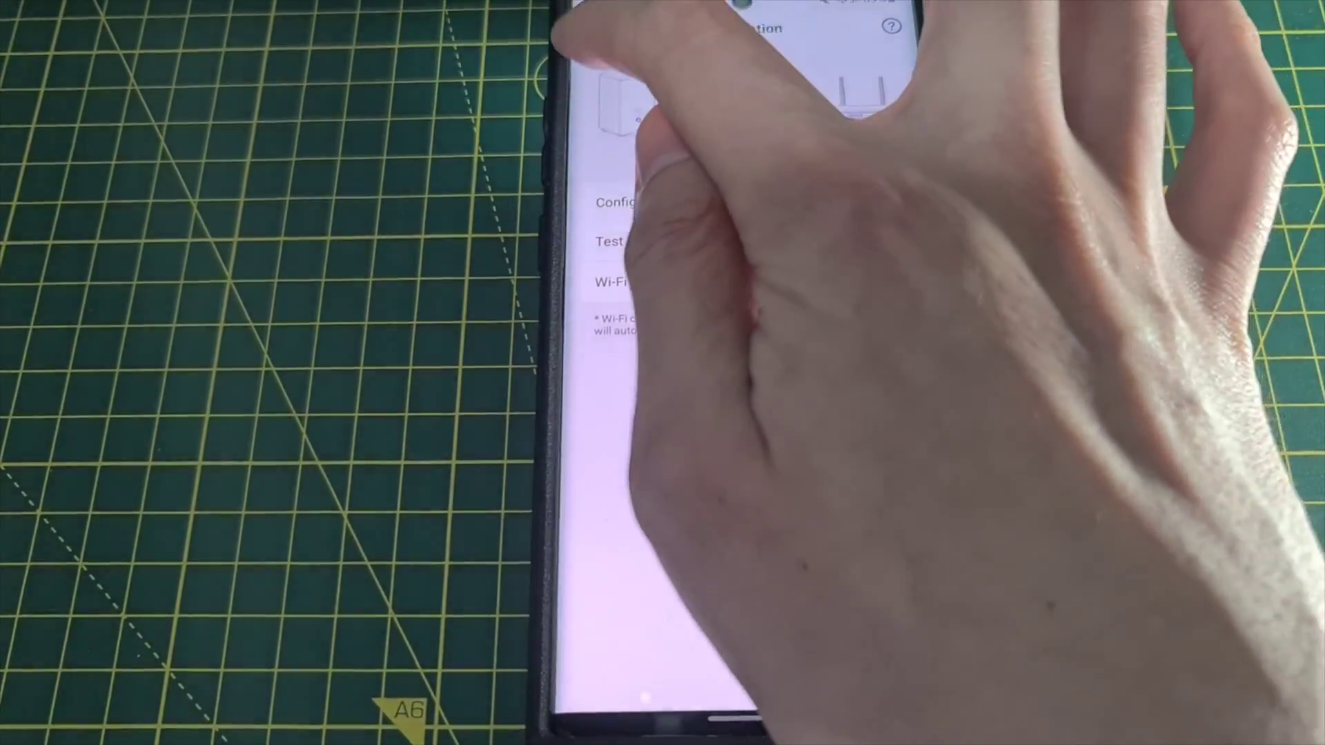
left_click(595, 32)
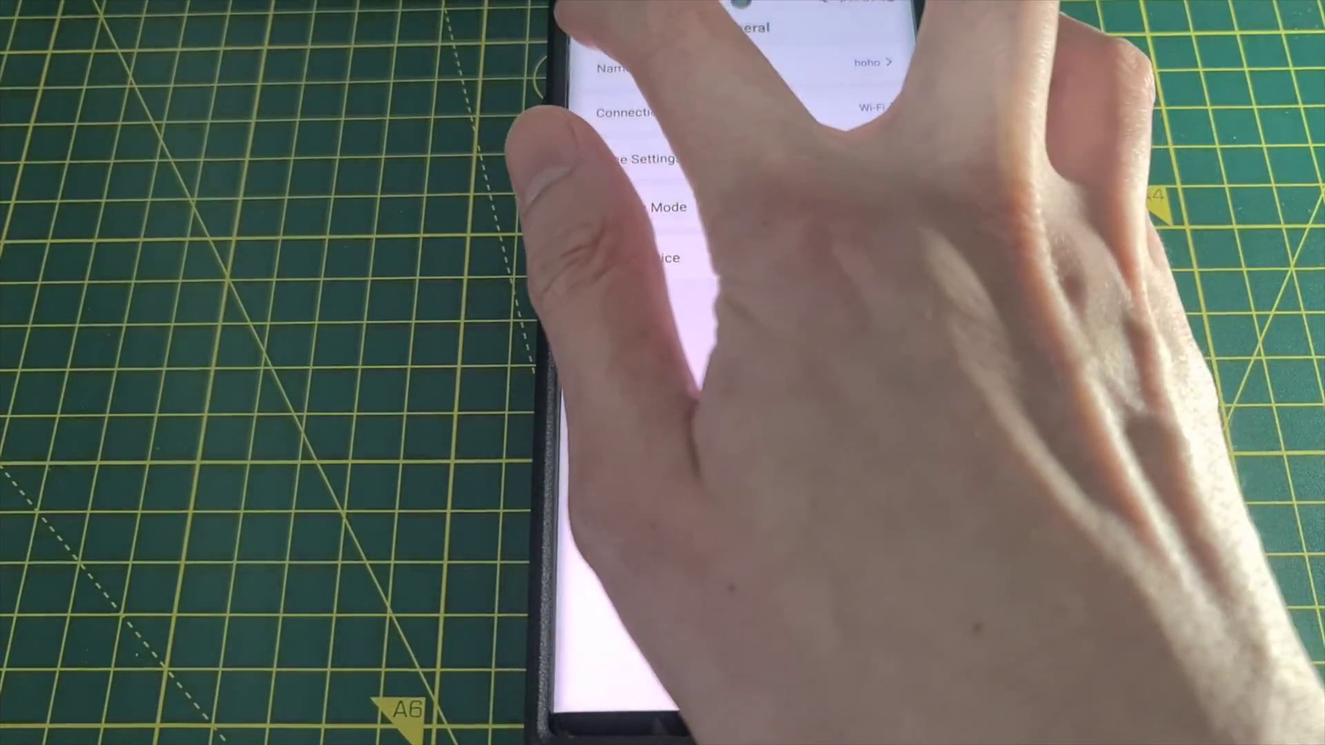
- Leave the General page for the HomeBase Settings overview with storage, audio and sharing options
left_click(593, 31)
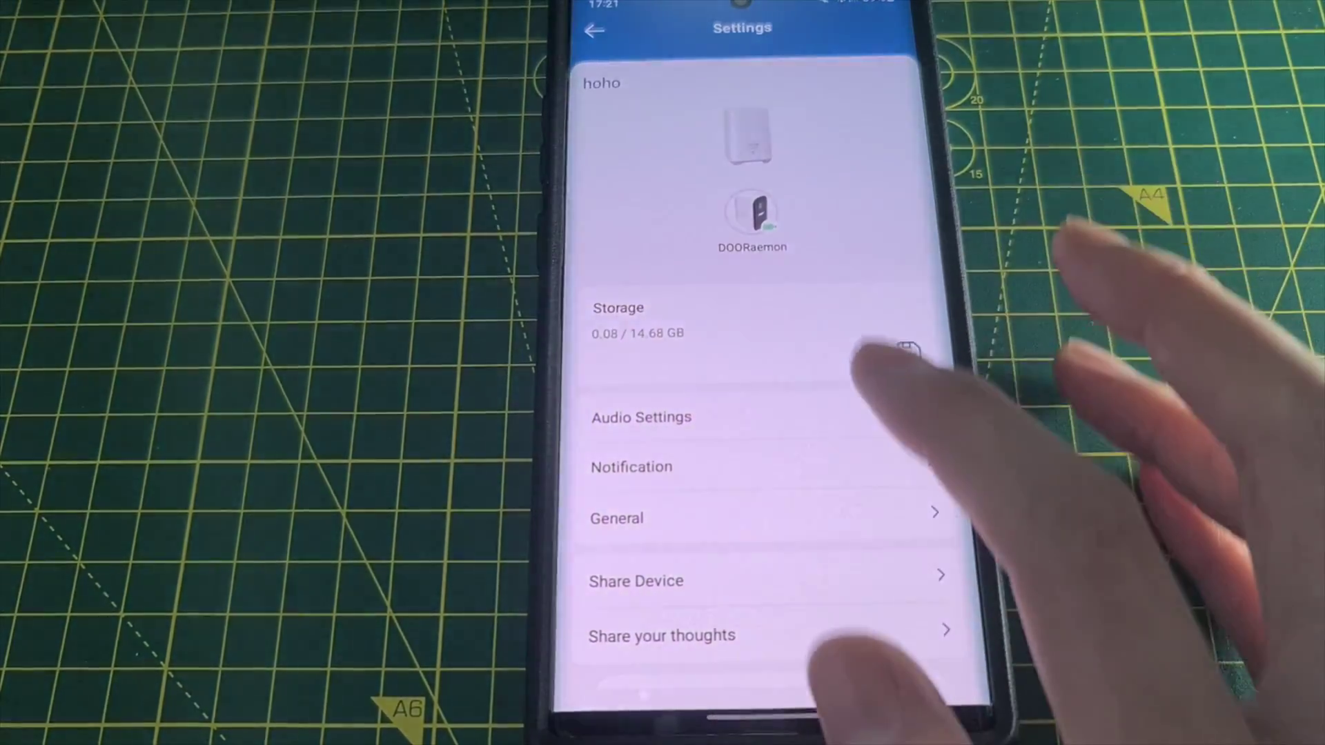
scroll(757, 466, "down", 2)
scroll(756, 466, "up", 2)
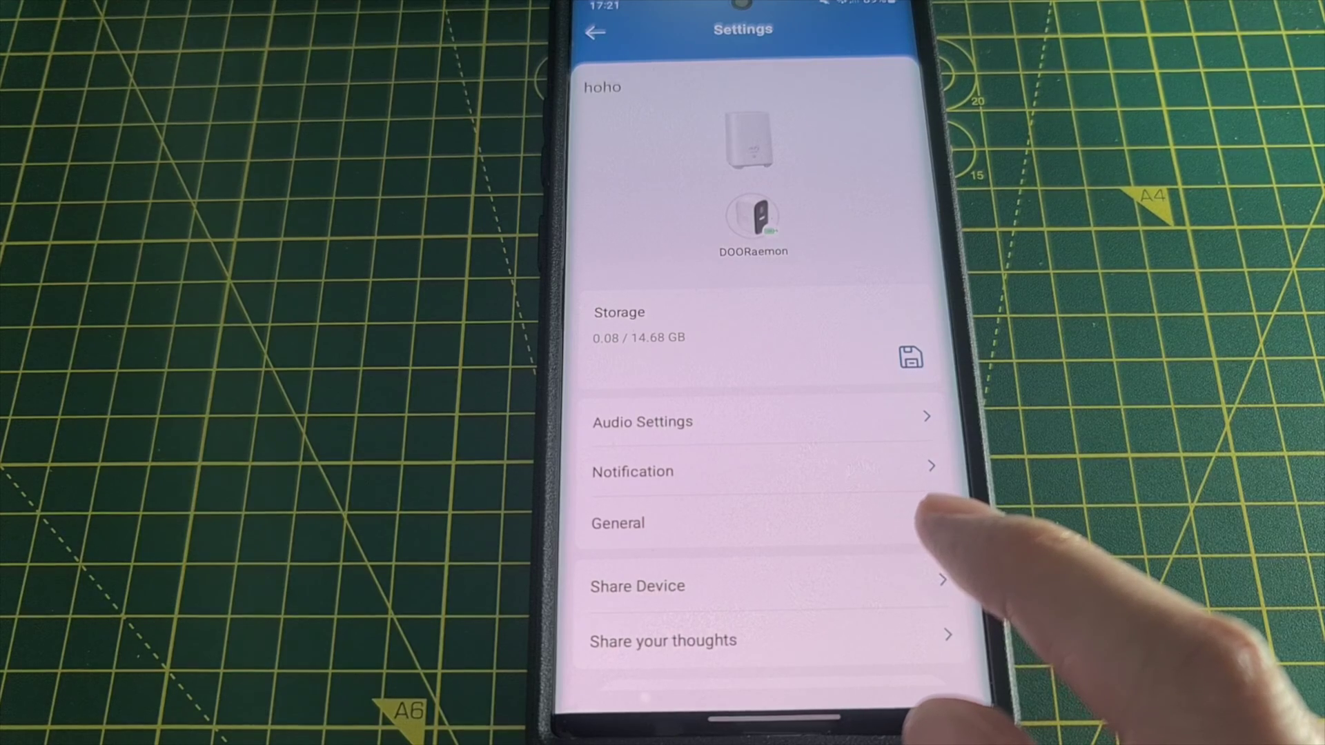
scroll(858, 547, "down", 1)
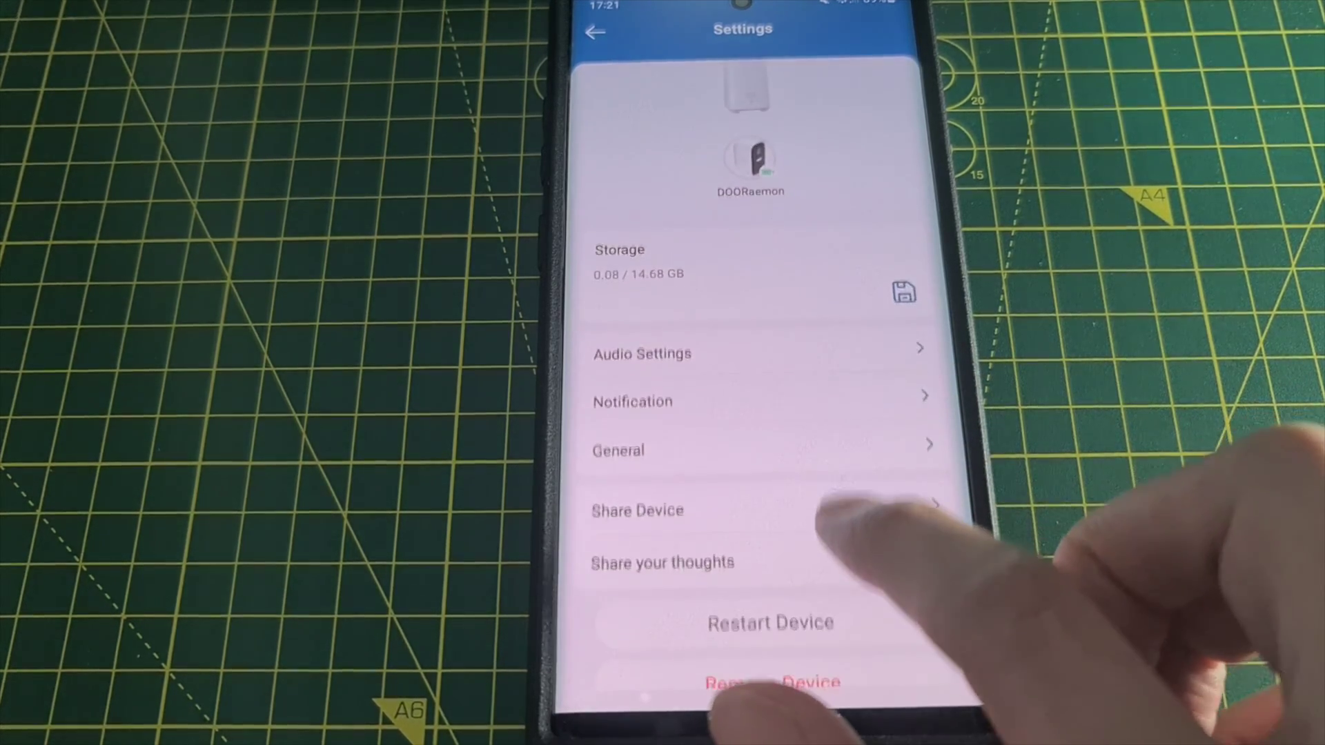
scroll(829, 518, "up", 1)
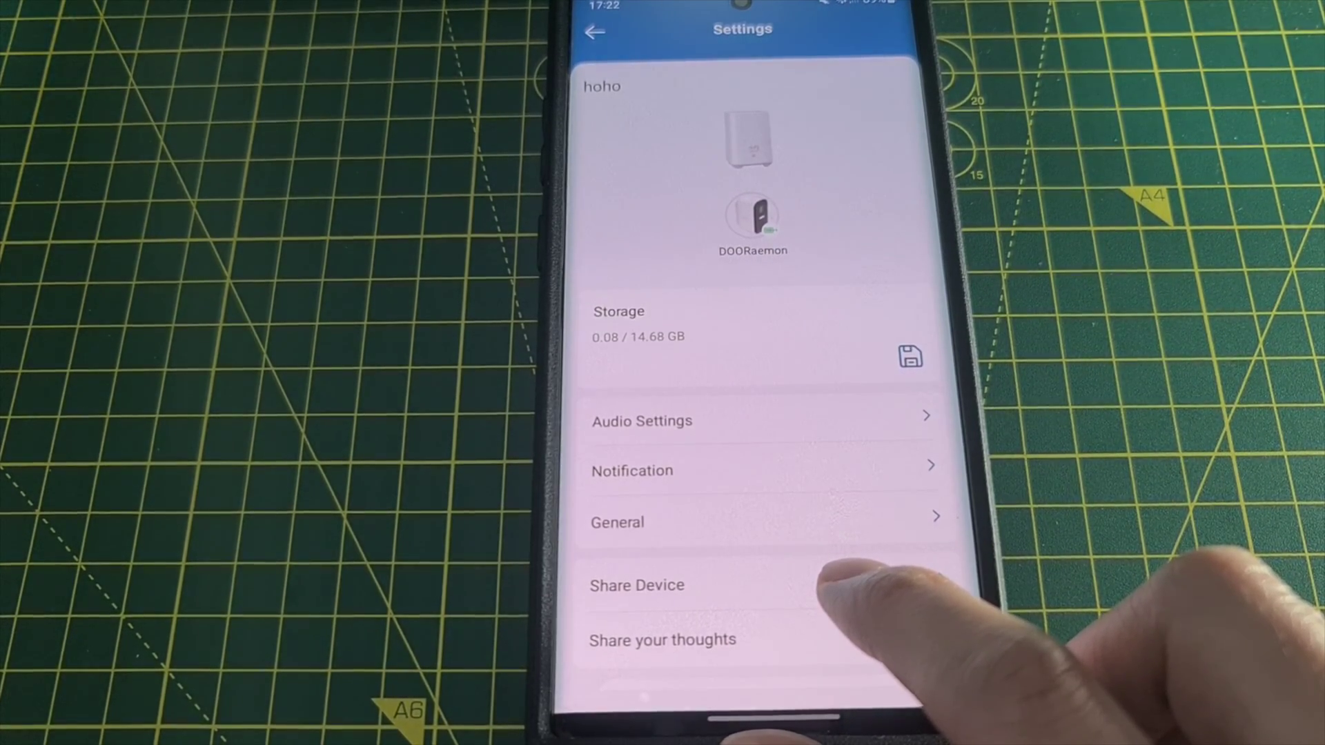
scroll(828, 580, "down", 1)
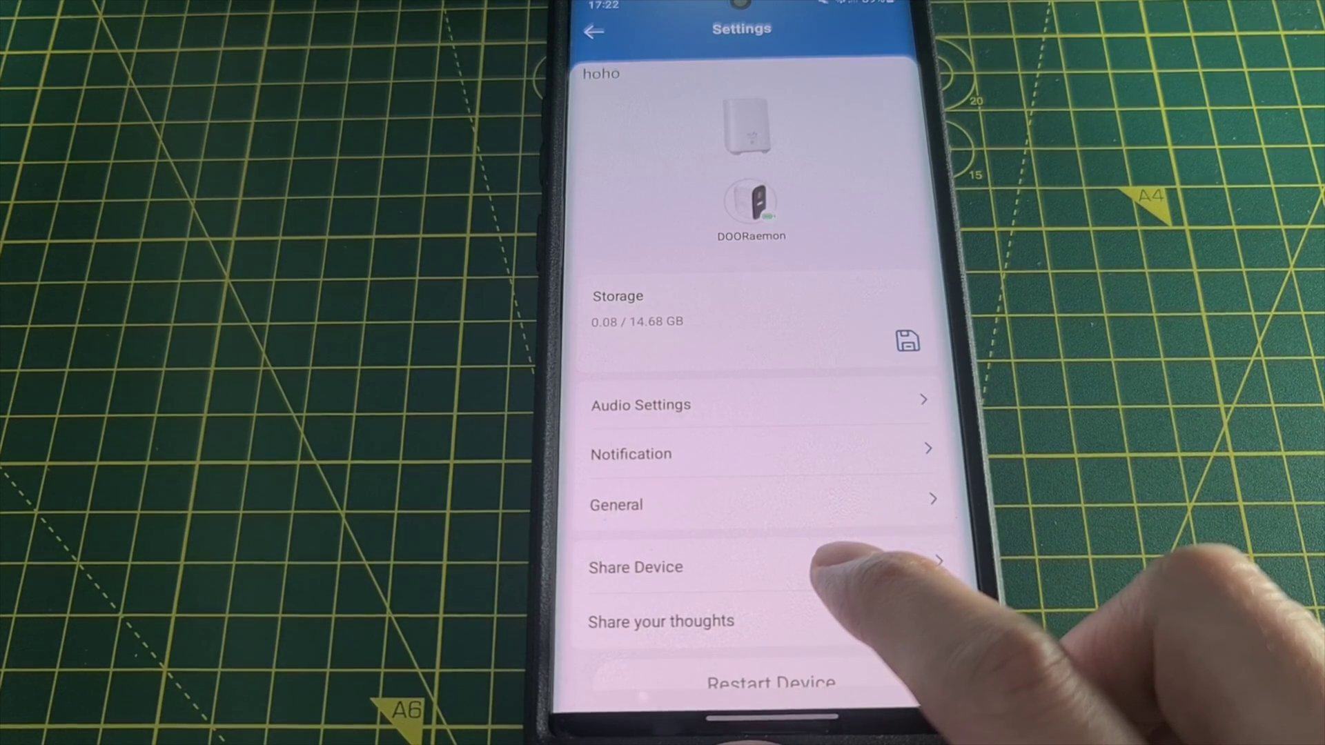
scroll(828, 565, "up", 1)
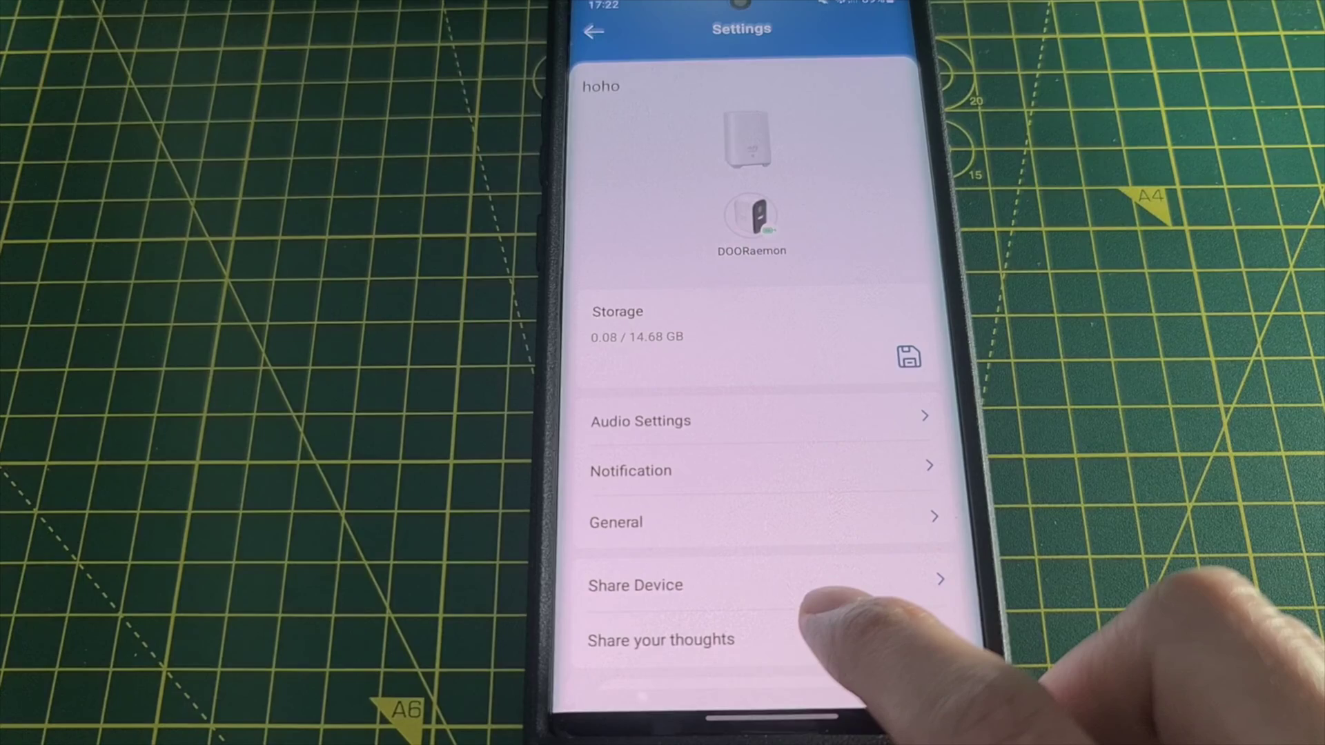
scroll(818, 606, "down", 1)
scroll(818, 611, "up", 1)
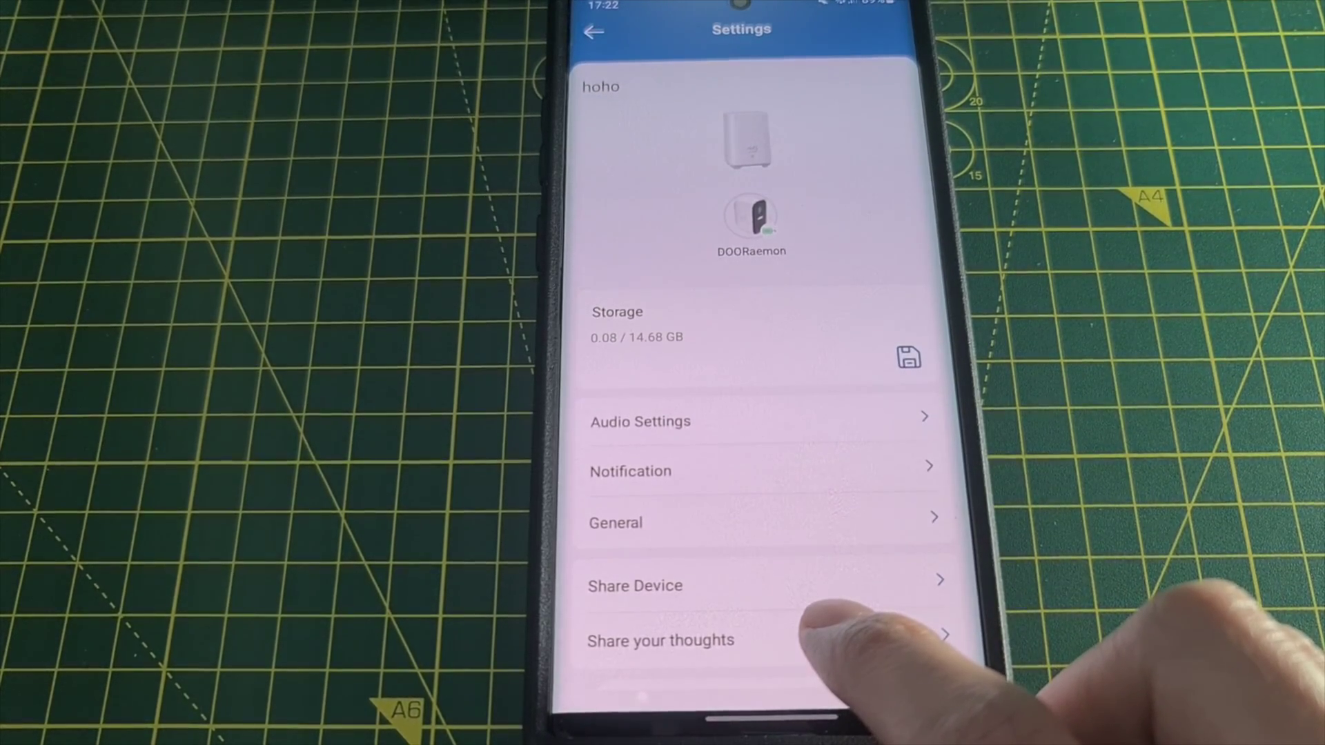
scroll(817, 619, "down", 1)
scroll(819, 621, "up", 1)
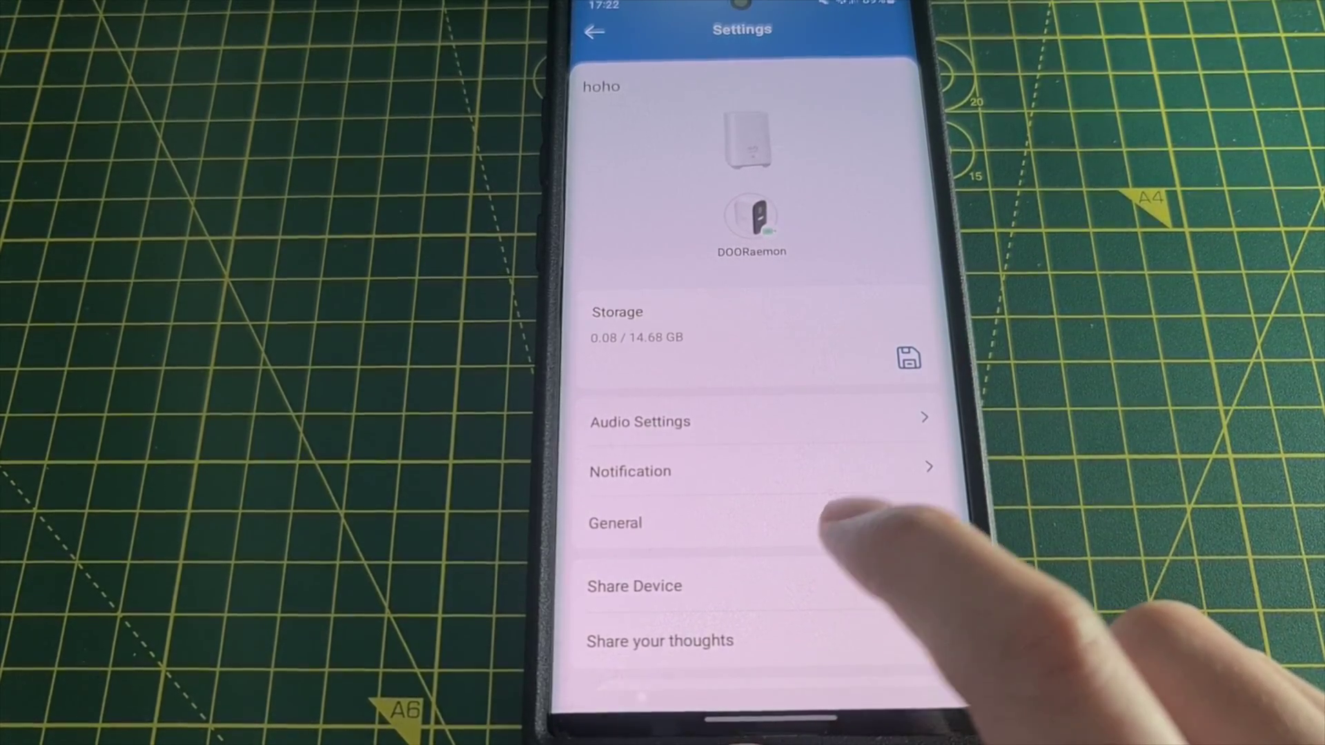
- Reopen General from the hoho HomeBase's Settings list
left_click(828, 523)
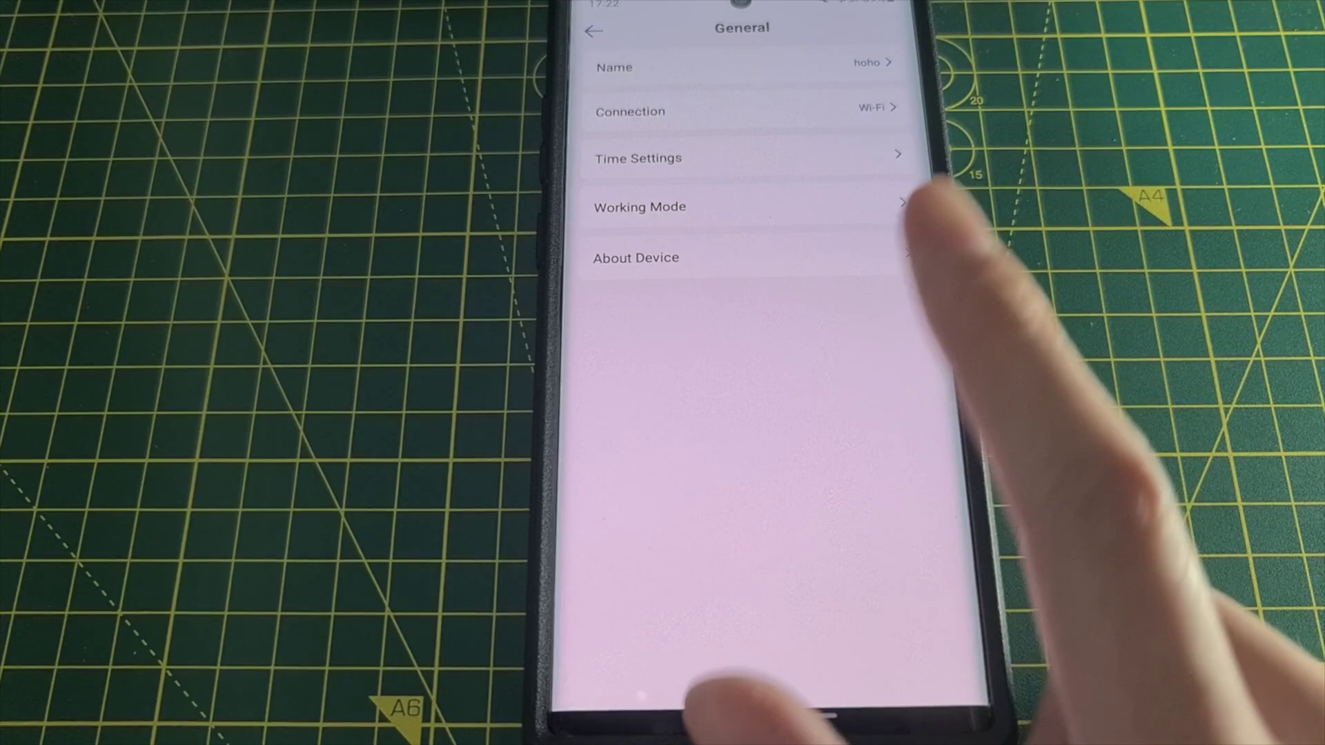